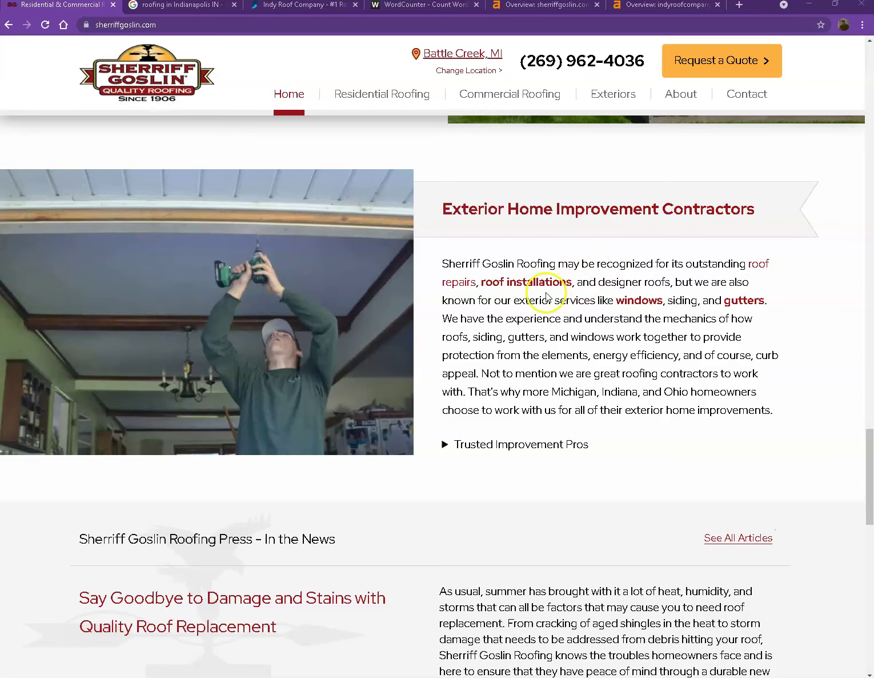
- Copy the entire sherriffgoslin.com home page text and paste it into WordCounter in place of the existing text to count its words
scroll(531, 288, up, 5)
scroll(529, 288, up, 1)
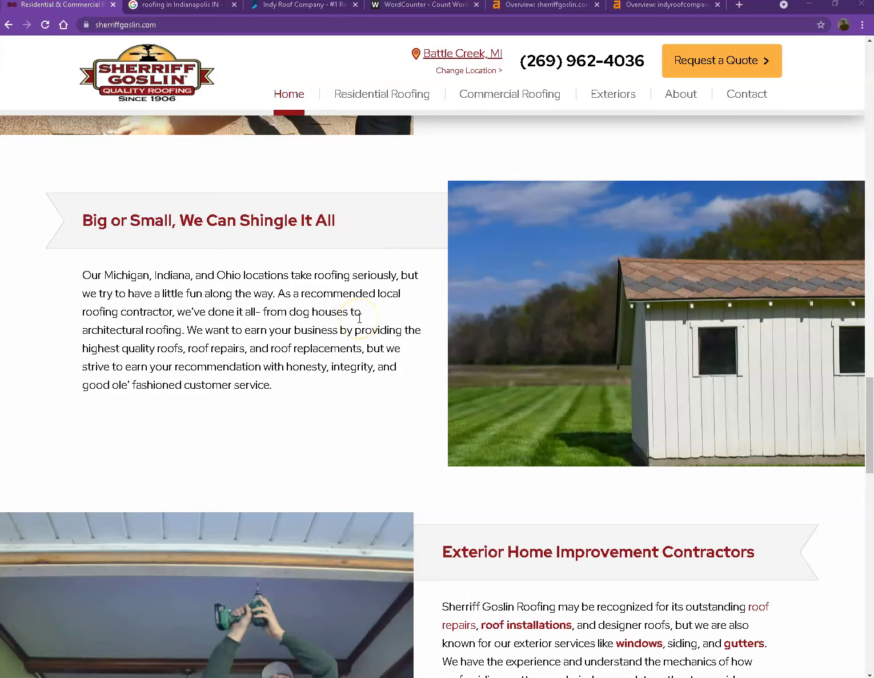
scroll(361, 320, up, 2)
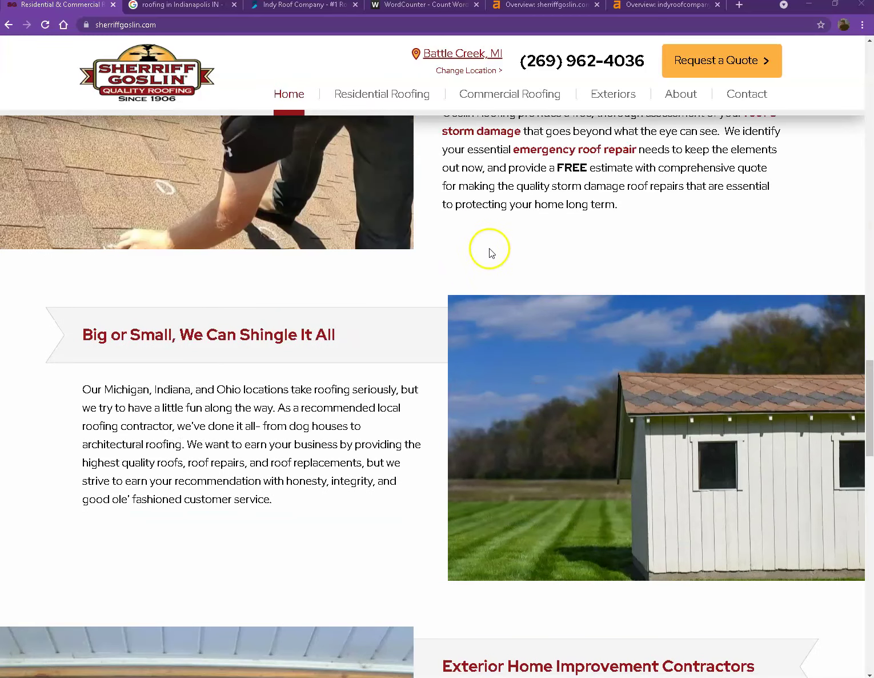
scroll(486, 246, up, 1)
key(ctrl+a)
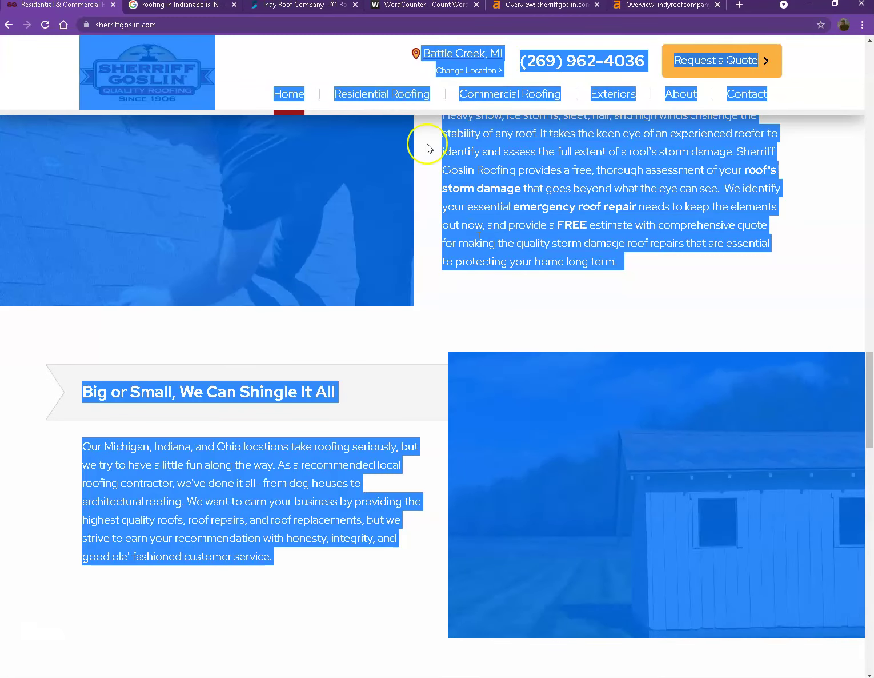
click(401, 9)
click(279, 262)
key(ctrl+a)
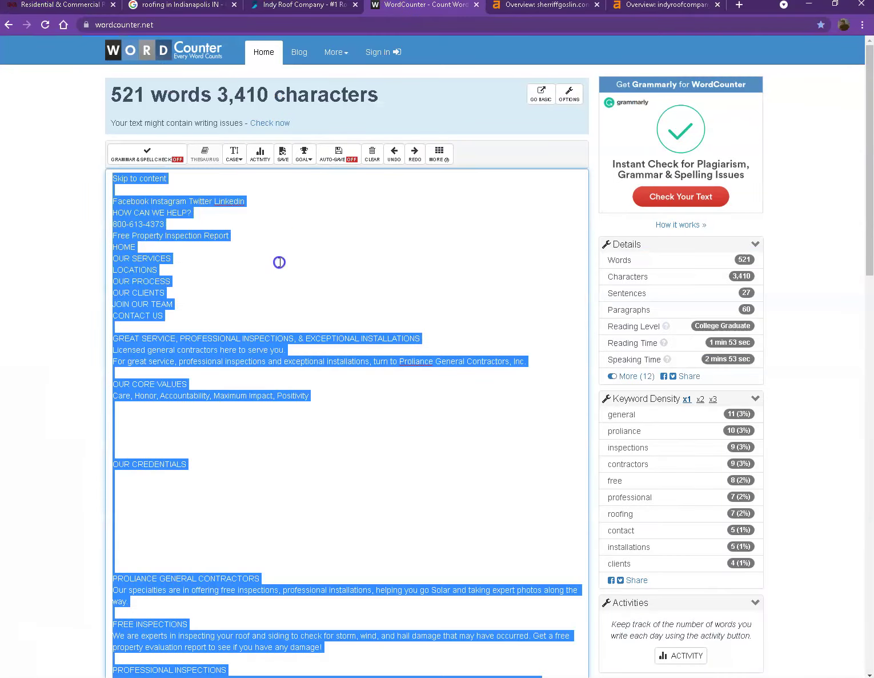
key(ctrl+v)
scroll(279, 269, up, 15)
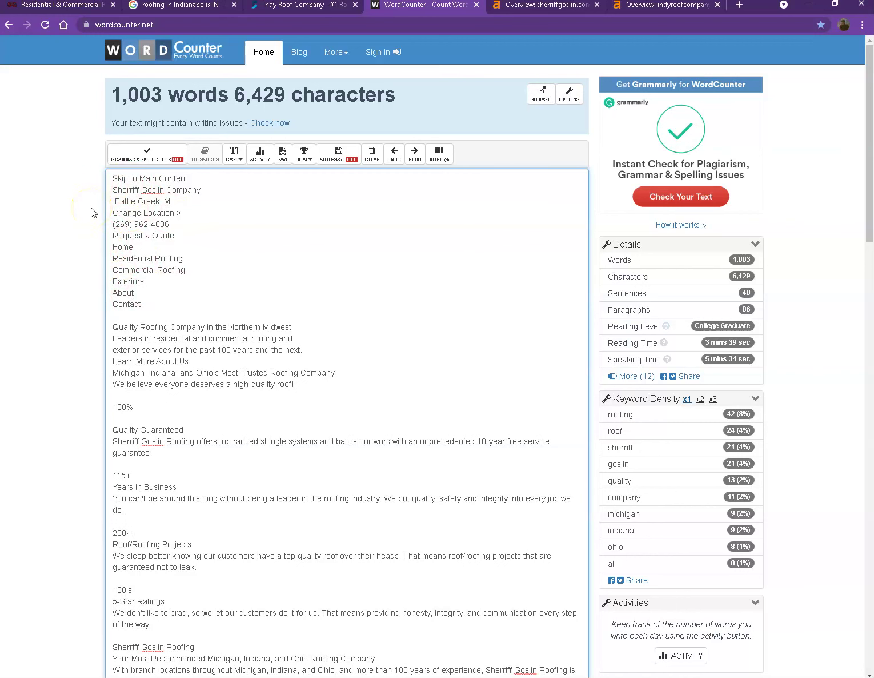
- Return to the Sherriff Goslin home page, clear the text selection and review its content sections and headings
click(77, 8)
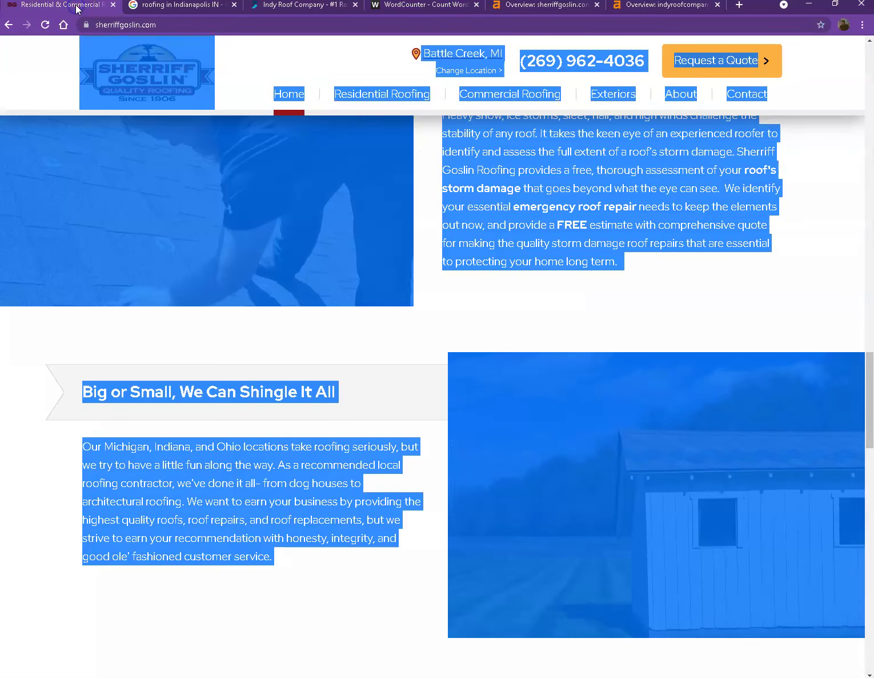
click(135, 345)
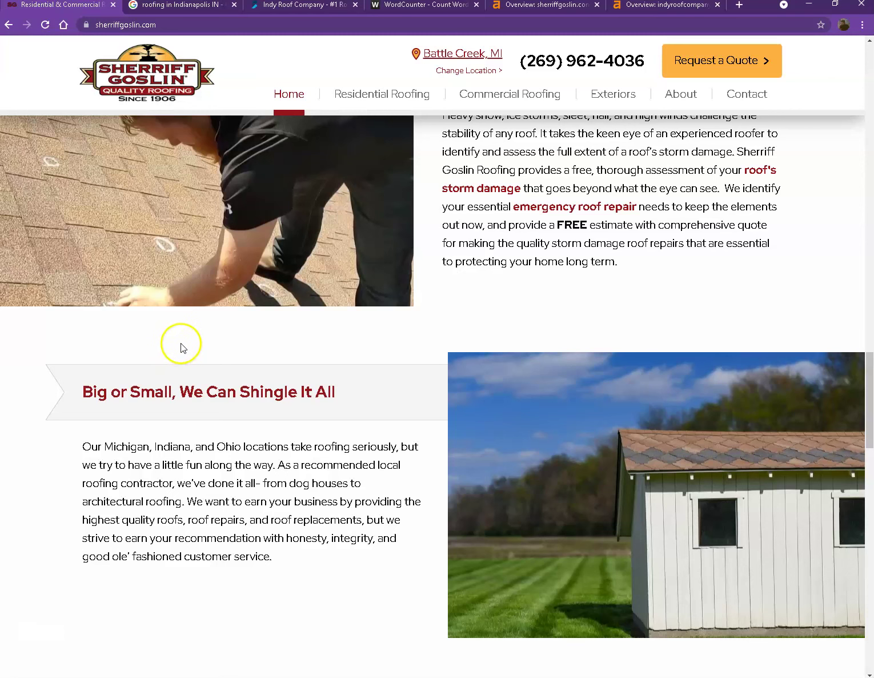
scroll(486, 310, up, 8)
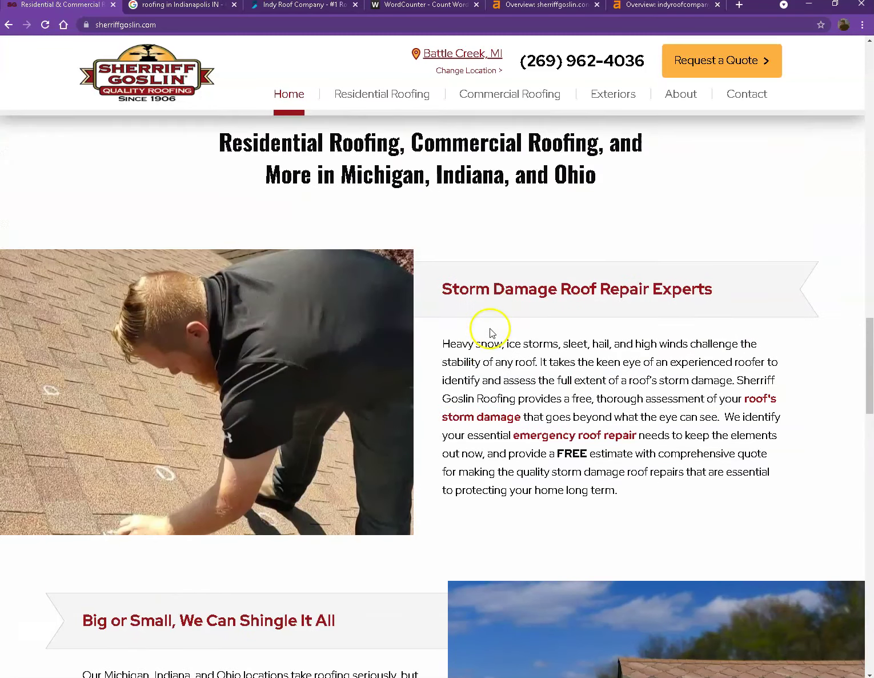
scroll(453, 330, up, 6)
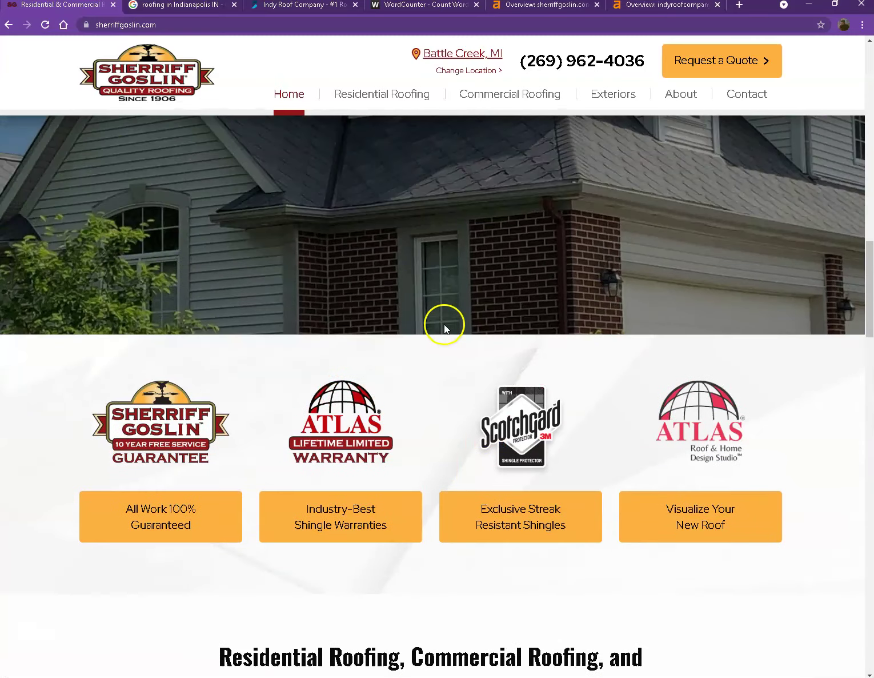
scroll(443, 324, down, 11)
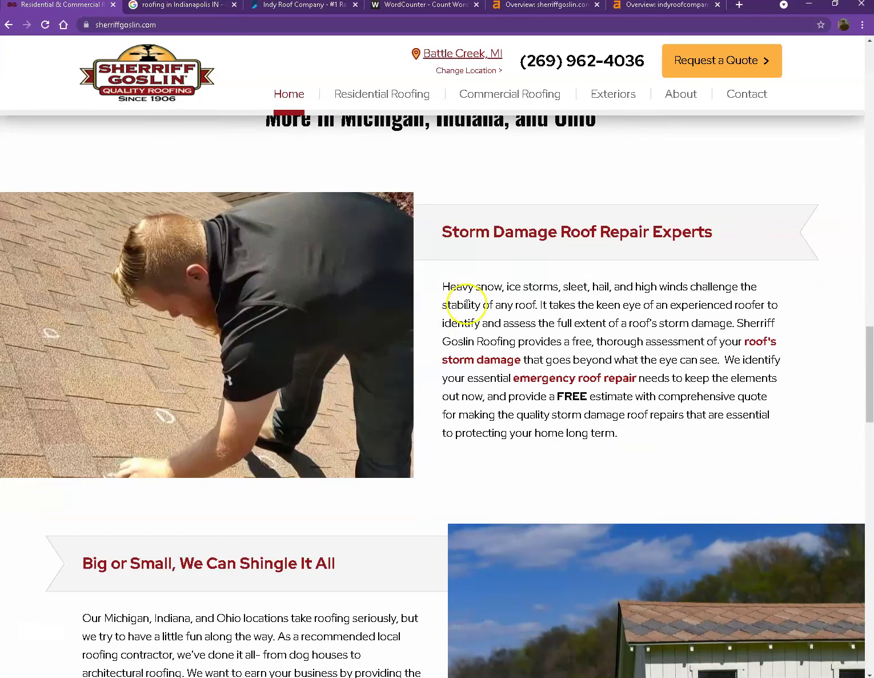
- Examine the Google results for "roofing in Indianapolis IN", covering the sponsored listings, the map businesses and the organic results
click(179, 5)
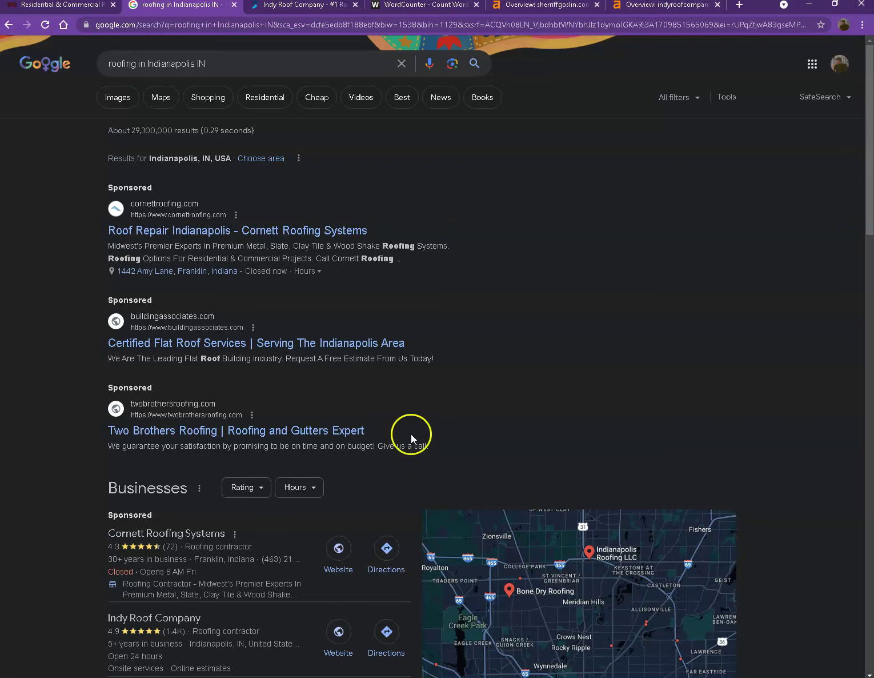
scroll(453, 321, down, 3)
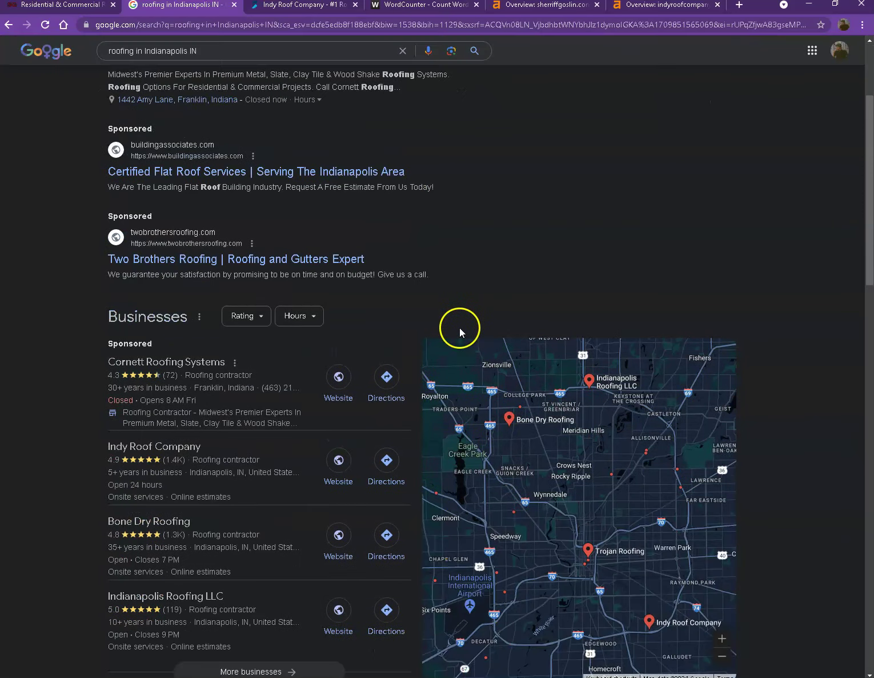
scroll(50, 315, down, 2)
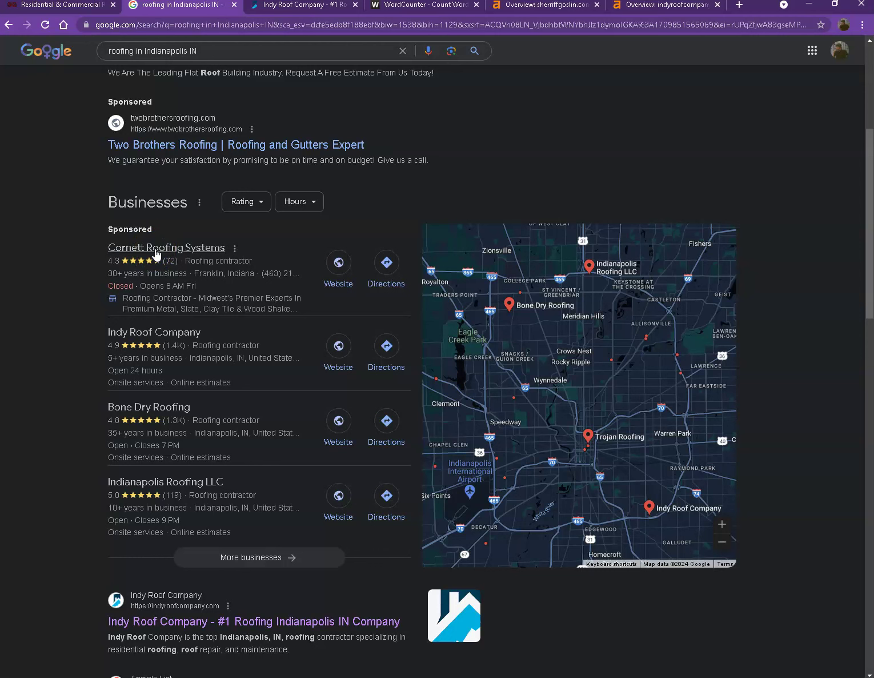
drag(155, 252, 105, 276)
scroll(85, 284, down, 7)
scroll(85, 284, down, 2)
scroll(90, 273, down, 3)
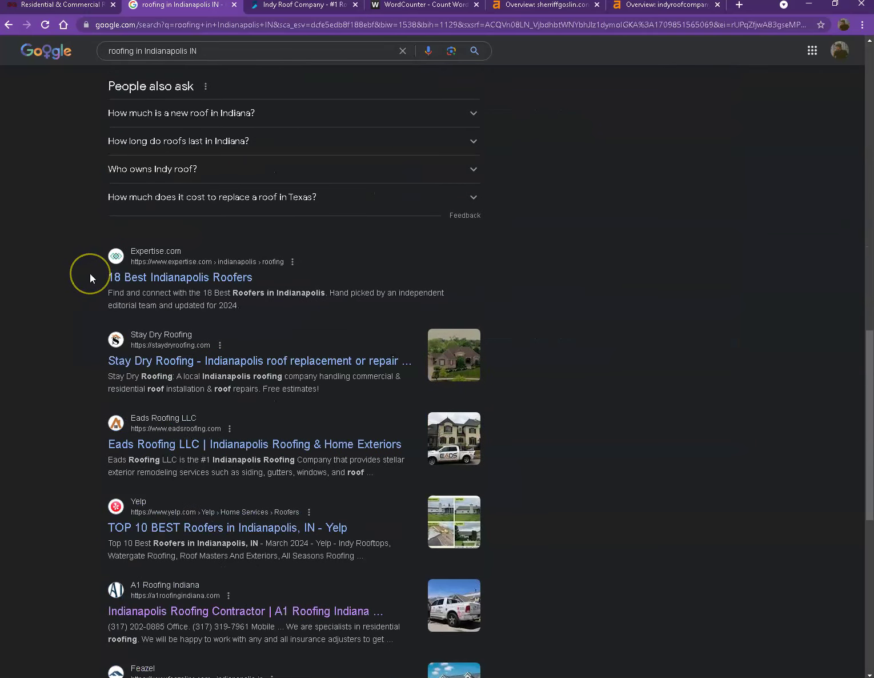
scroll(89, 273, down, 2)
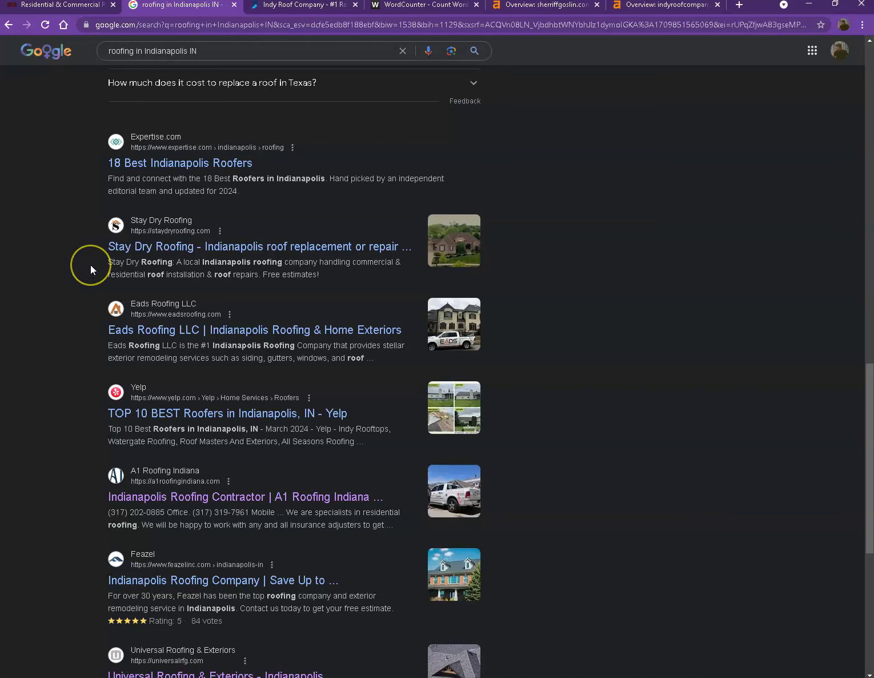
scroll(90, 271, up, 7)
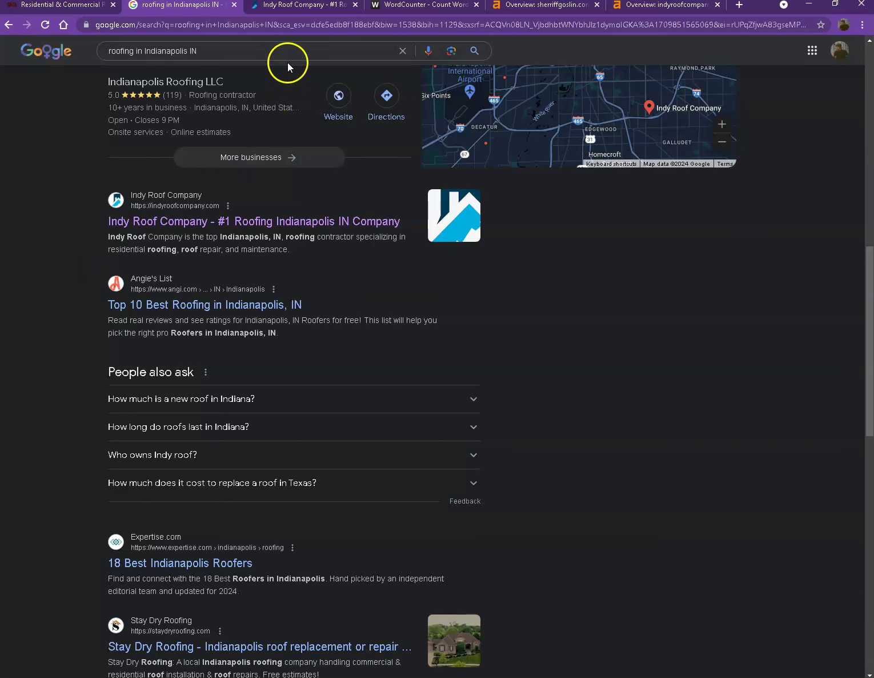
- Review the Indy Roof Company home page, including its main heading, reviews, services and body content
click(292, 8)
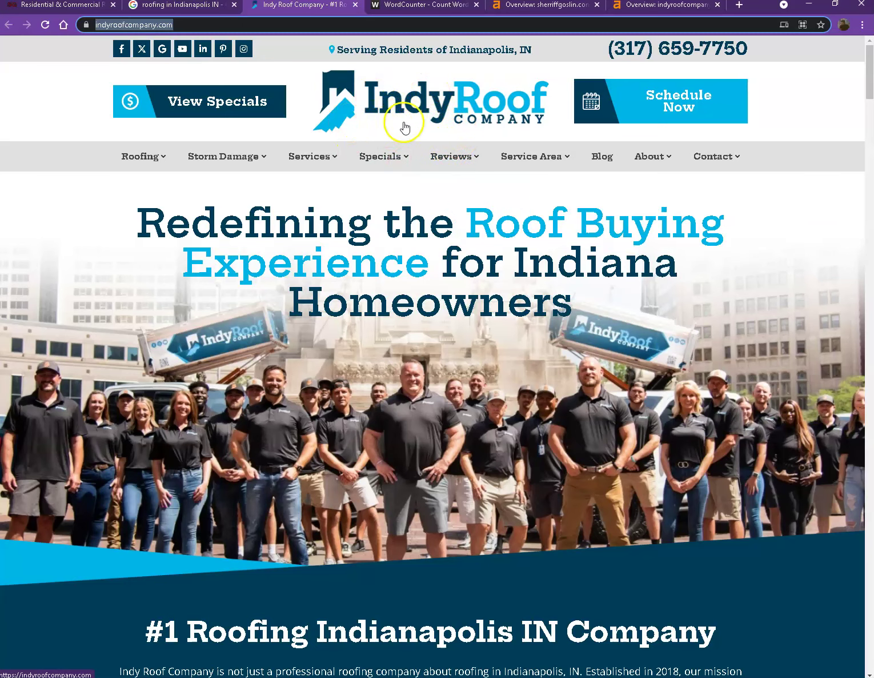
scroll(352, 272, down, 15)
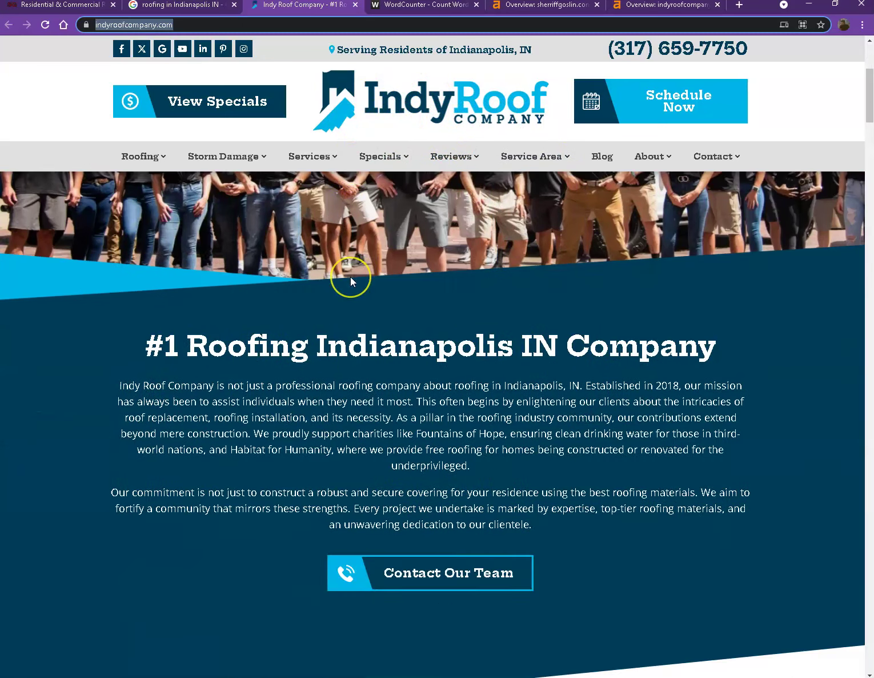
scroll(351, 276, down, 15)
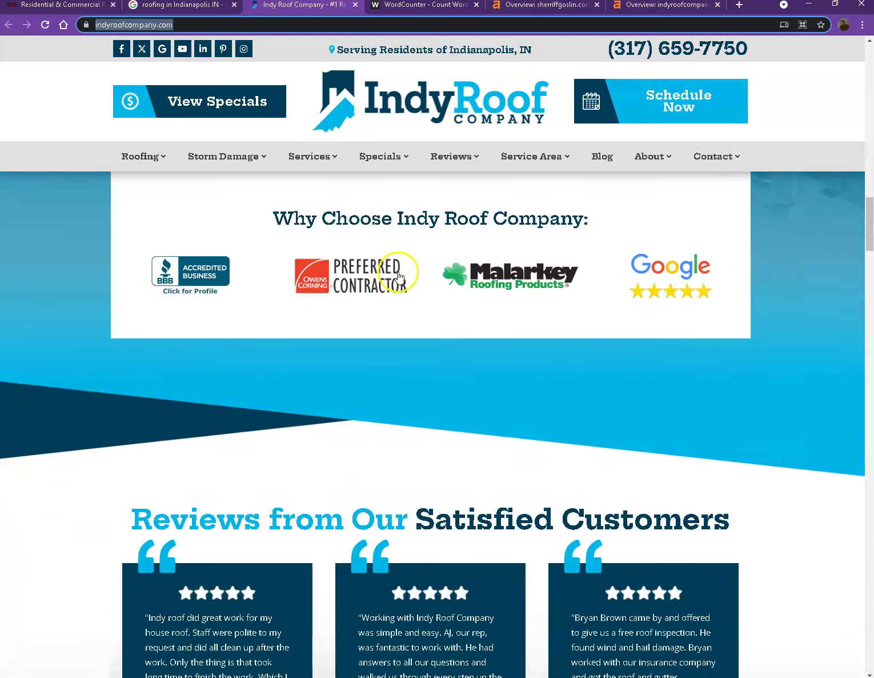
scroll(446, 268, down, 6)
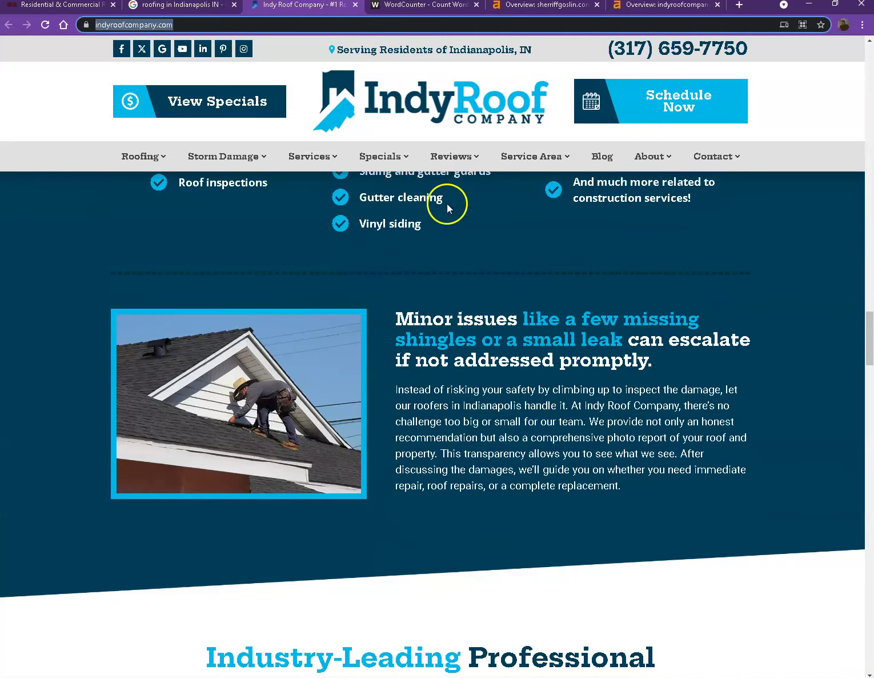
- Compare the Ahrefs overviews of sherriffgoslin.com and indyroofcompany.com for backlinks, referring domains, organic keywords and traffic
click(518, 7)
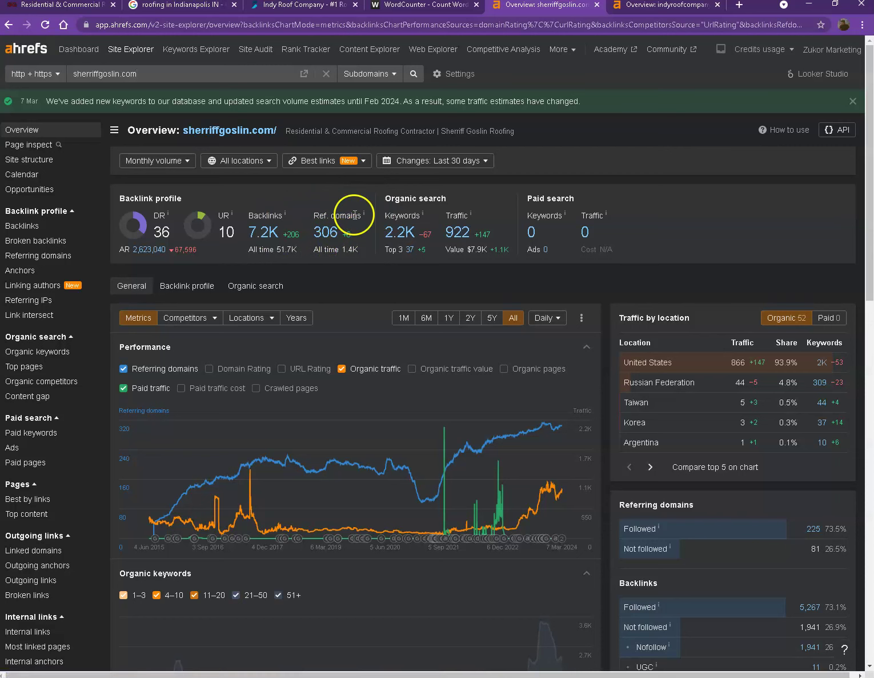
click(324, 241)
click(657, 7)
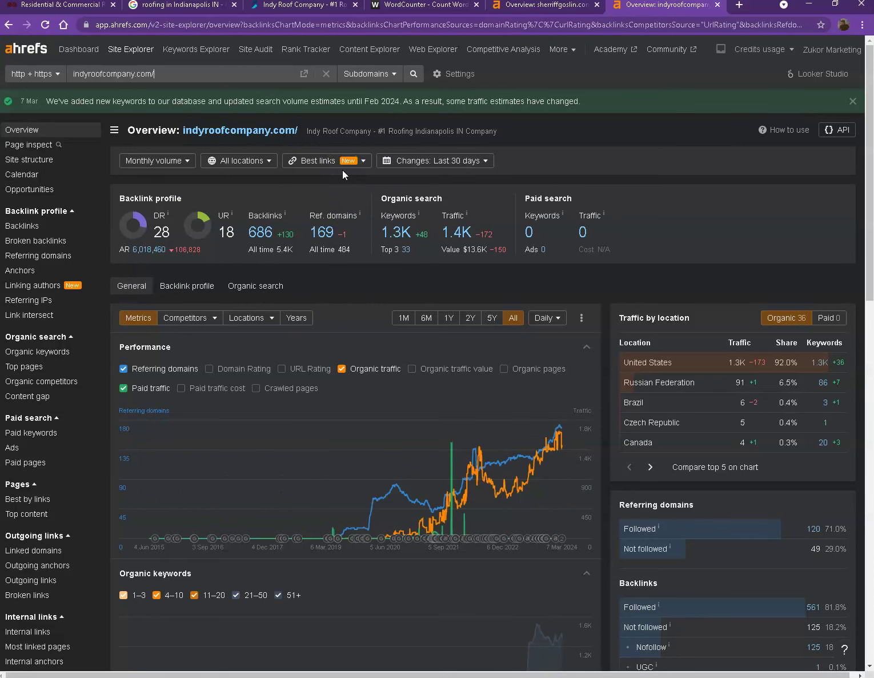
click(538, 12)
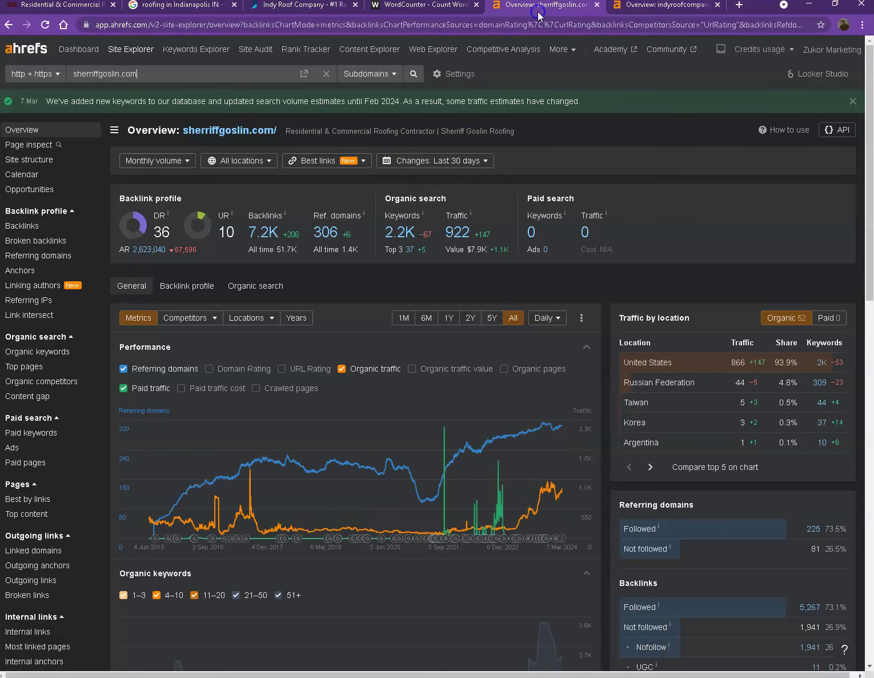
click(612, 8)
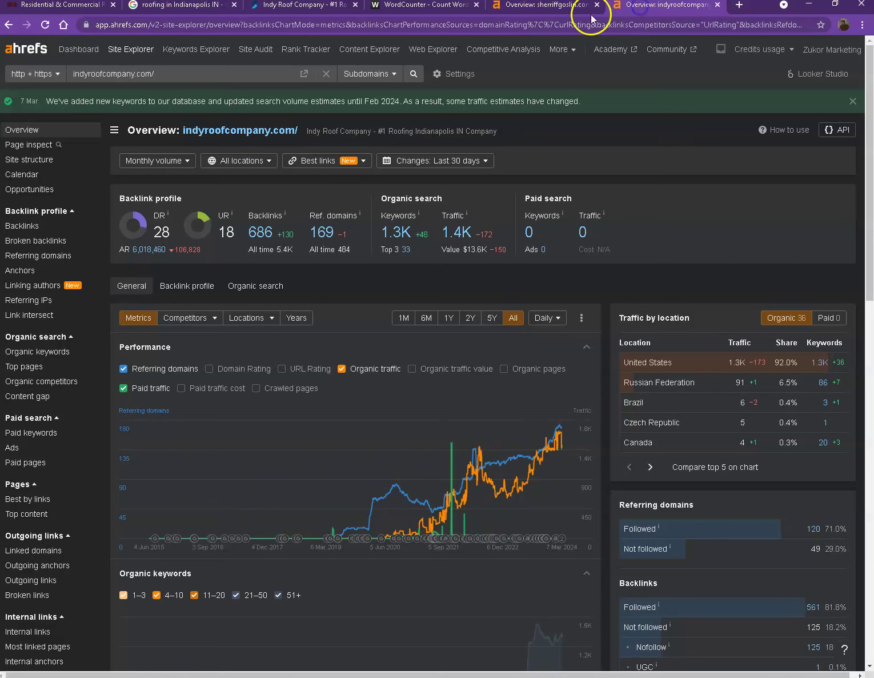
click(552, 12)
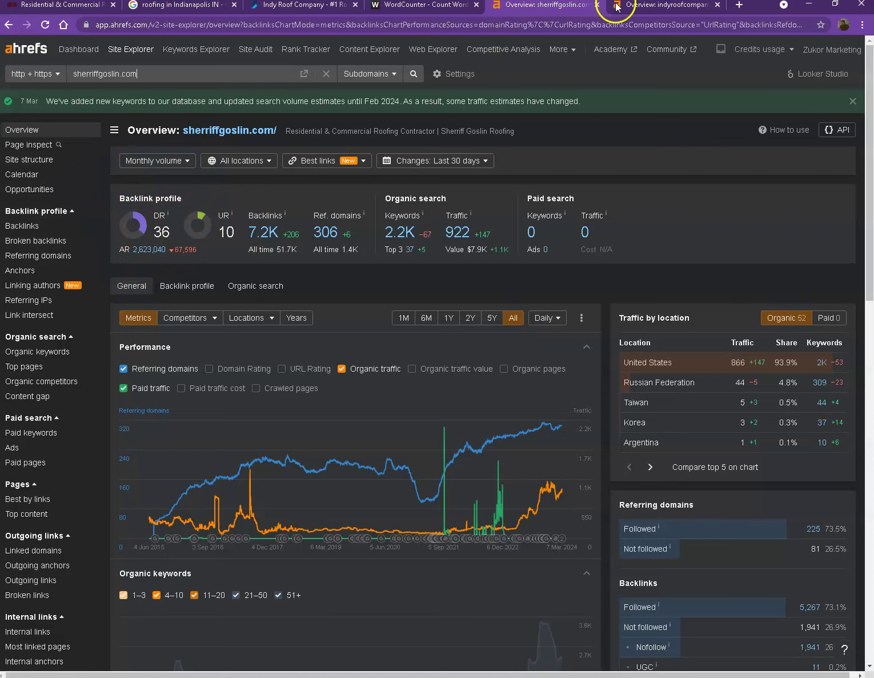
click(633, 13)
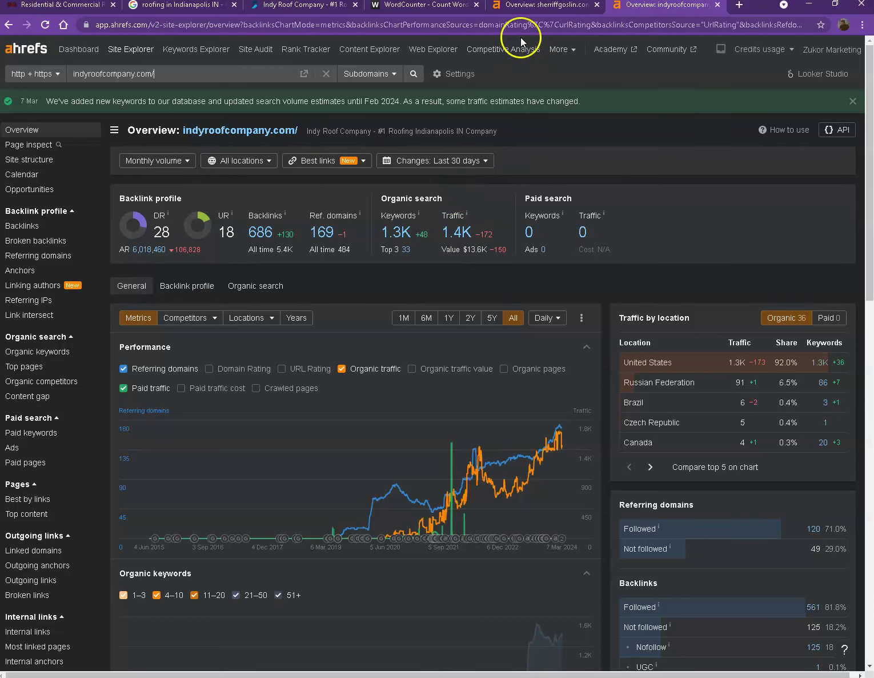
click(522, 7)
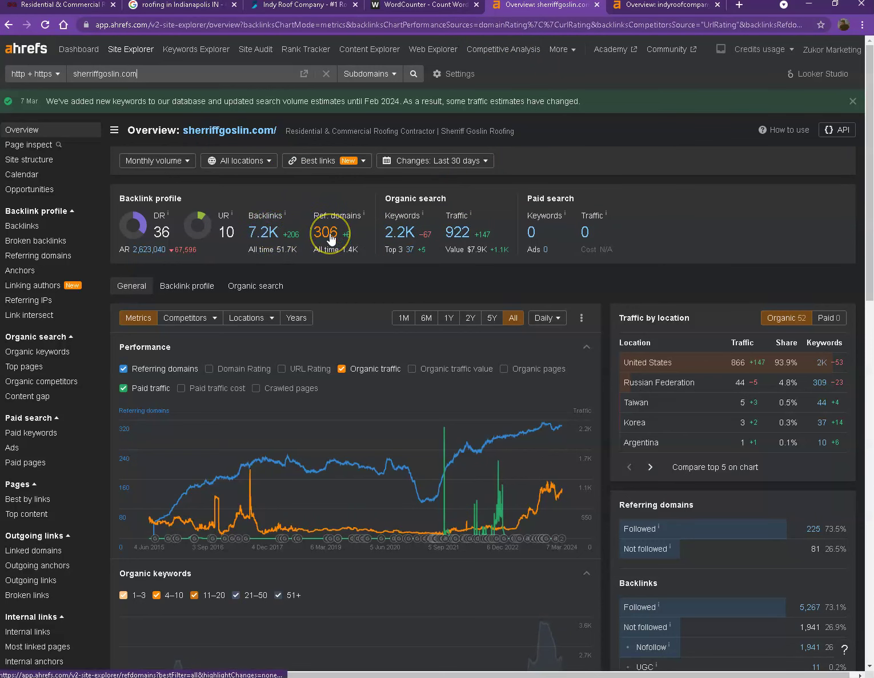
- From the Ahrefs overview of indyroofcompany.com, open its referring domains and organic keywords reports in separate new tabs
click(636, 8)
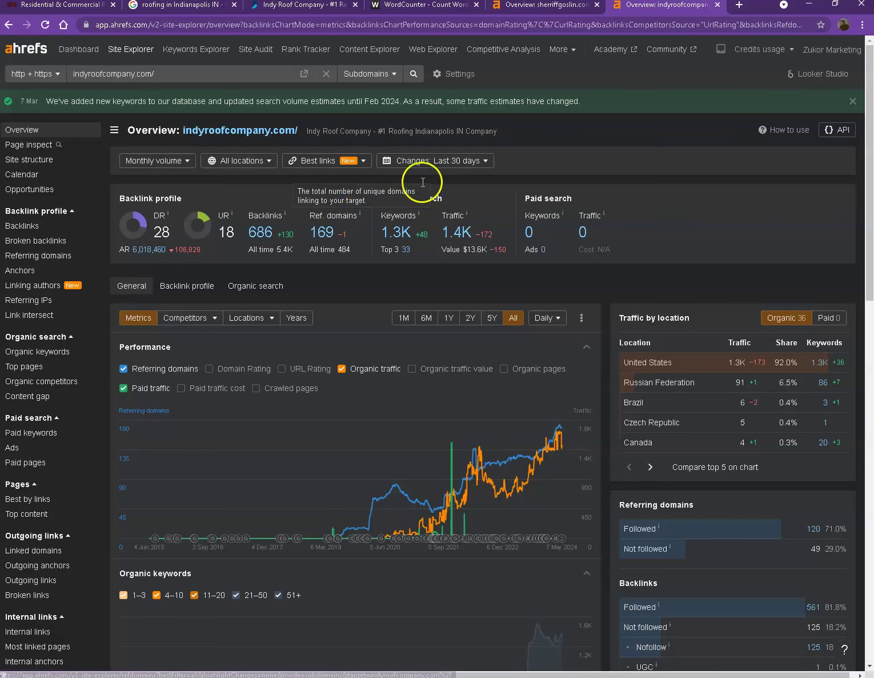
right_click(327, 237)
click(364, 242)
right_click(400, 232)
click(421, 239)
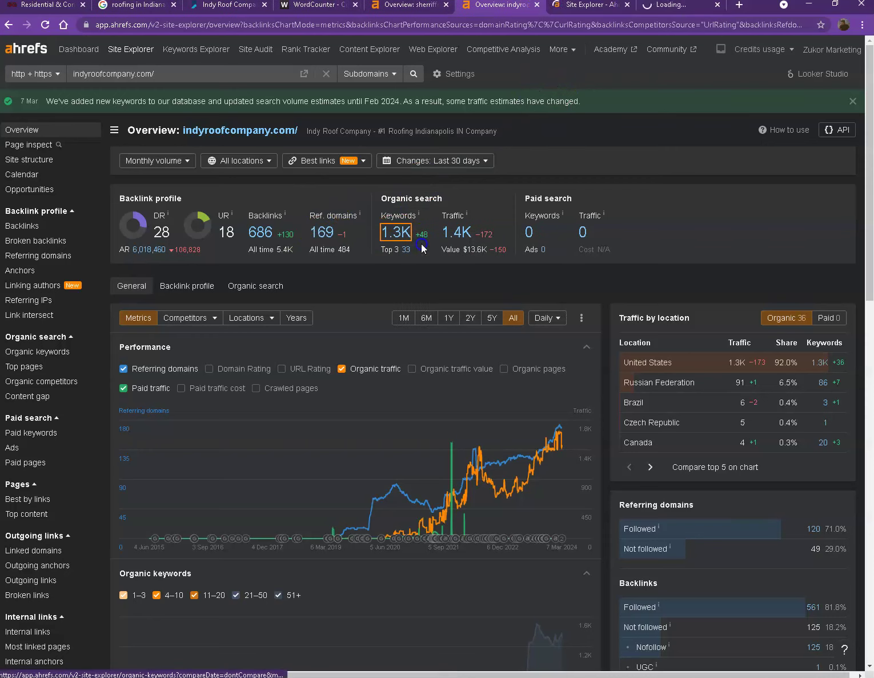
- Examine the list of domains linking to indyroofcompany.com in the referring domains report
click(595, 11)
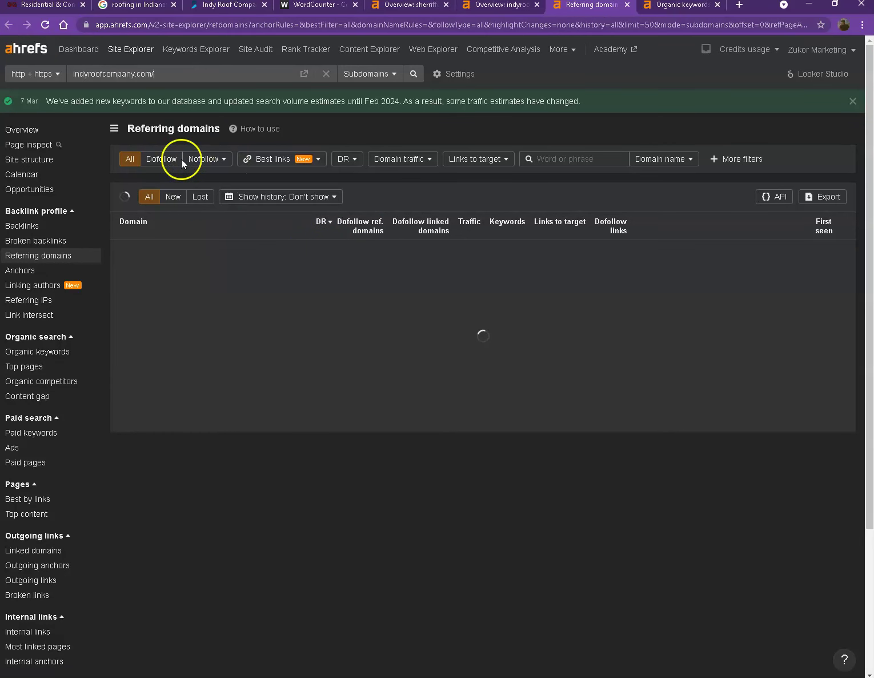
scroll(266, 280, down, 8)
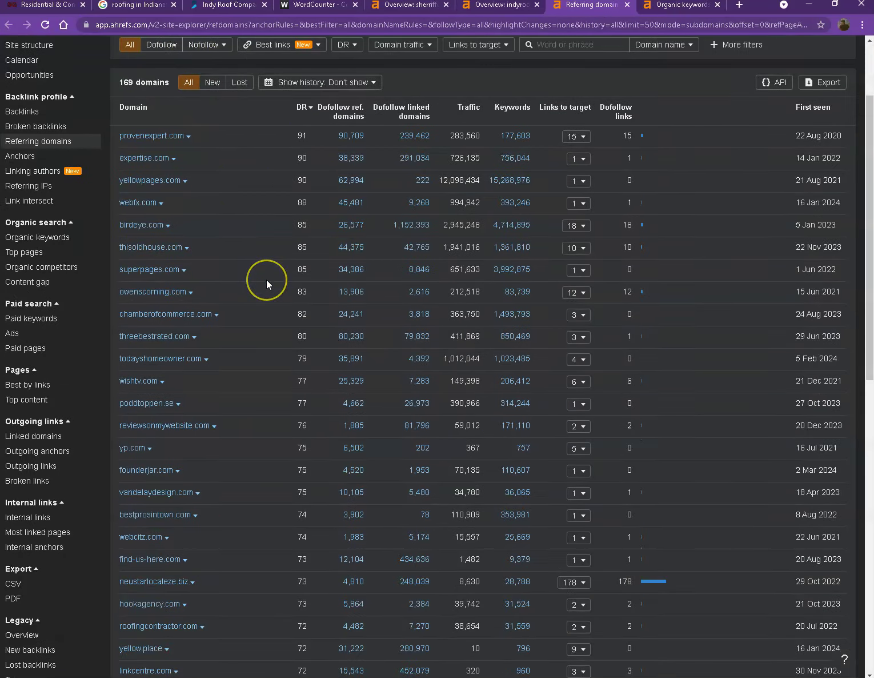
scroll(267, 283, down, 5)
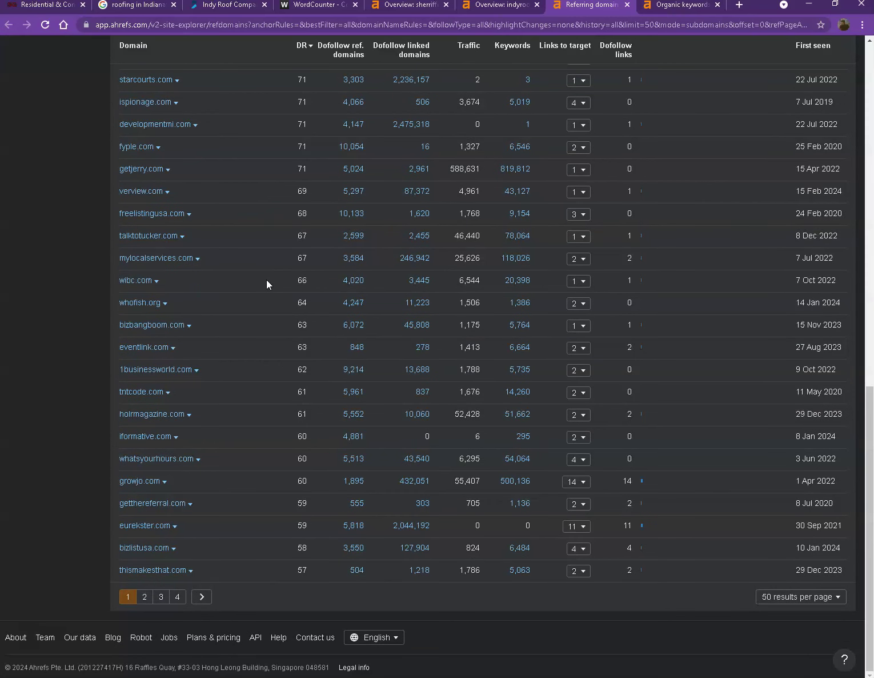
scroll(248, 276, up, 7)
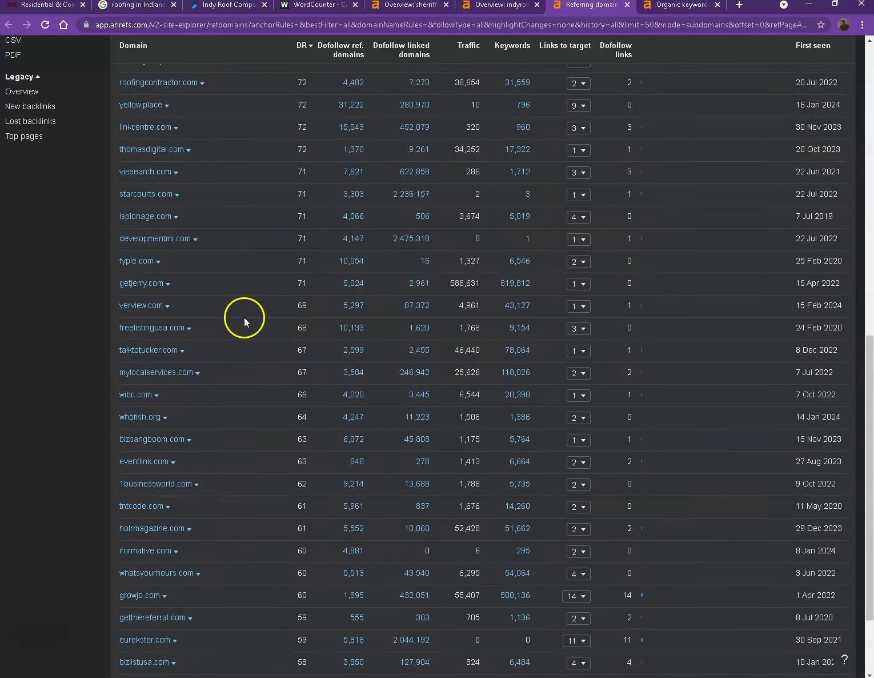
scroll(248, 296, up, 8)
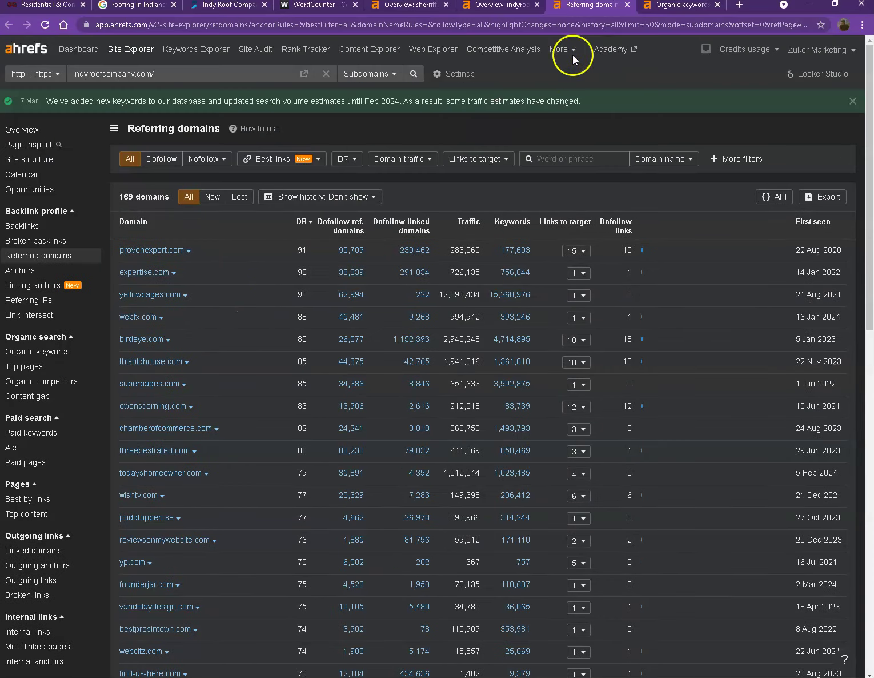
- Examine the keywords, volumes and ranking positions in the organic keywords report for indyroofcompany.com
click(674, 6)
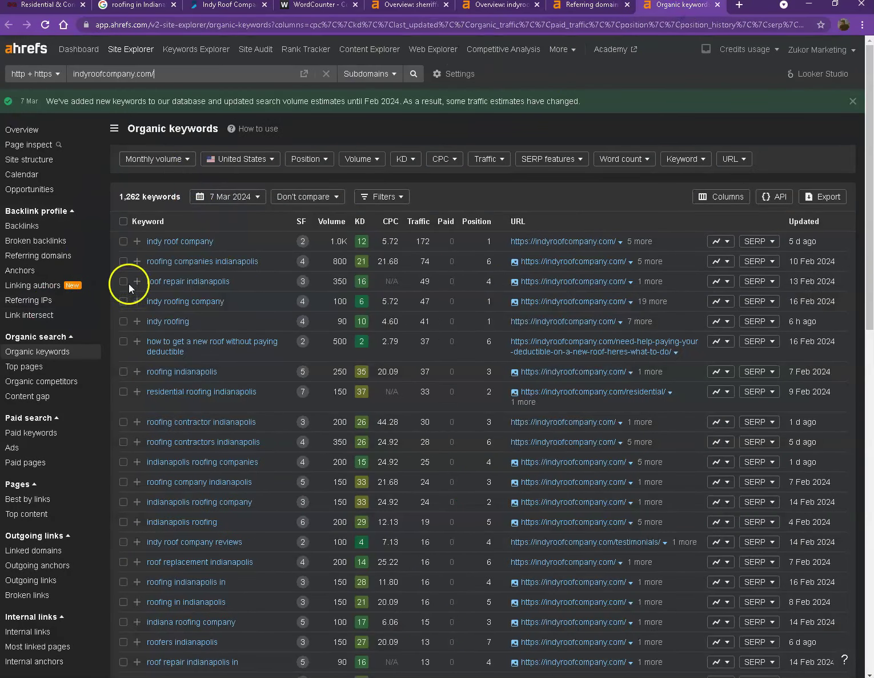
scroll(118, 242, down, 20)
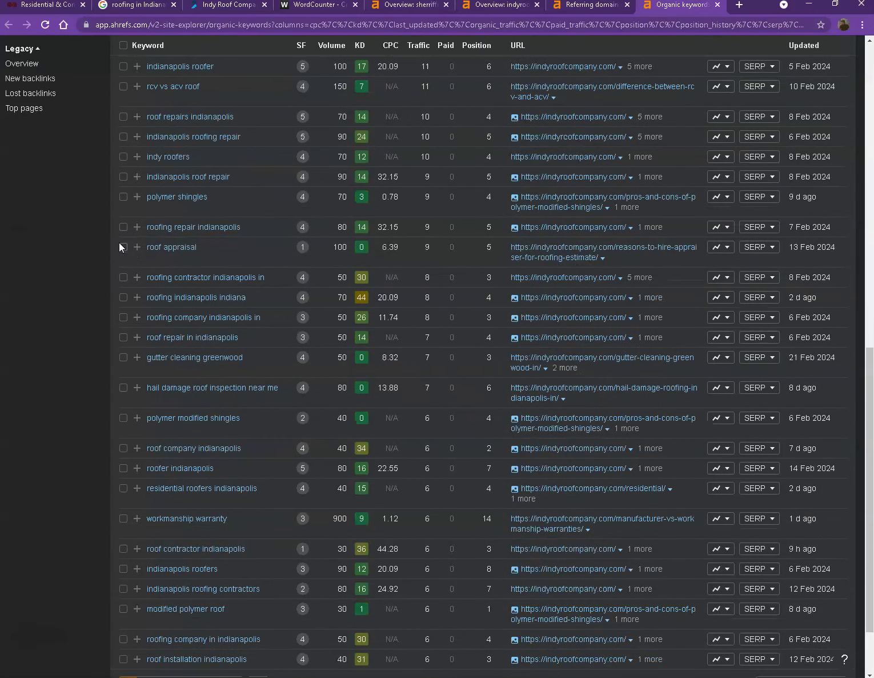
scroll(172, 306, up, 10)
scroll(222, 283, up, 2)
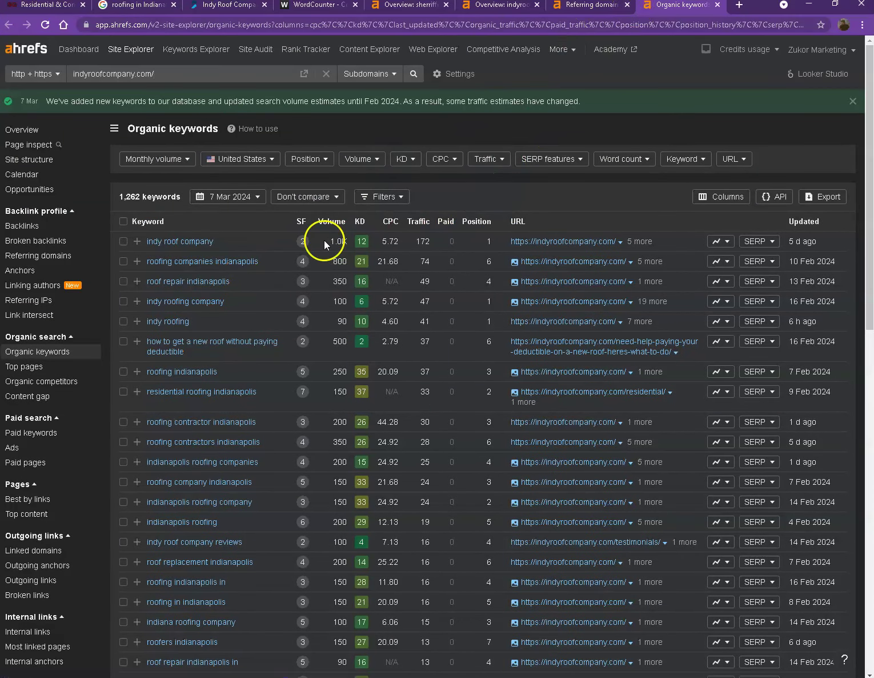
scroll(347, 251, down, 5)
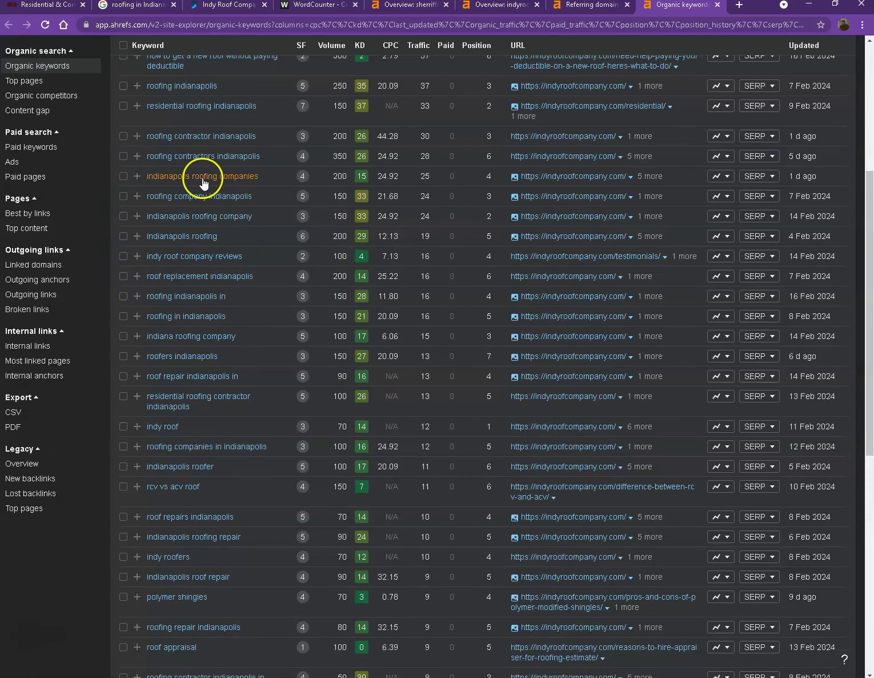
click(162, 232)
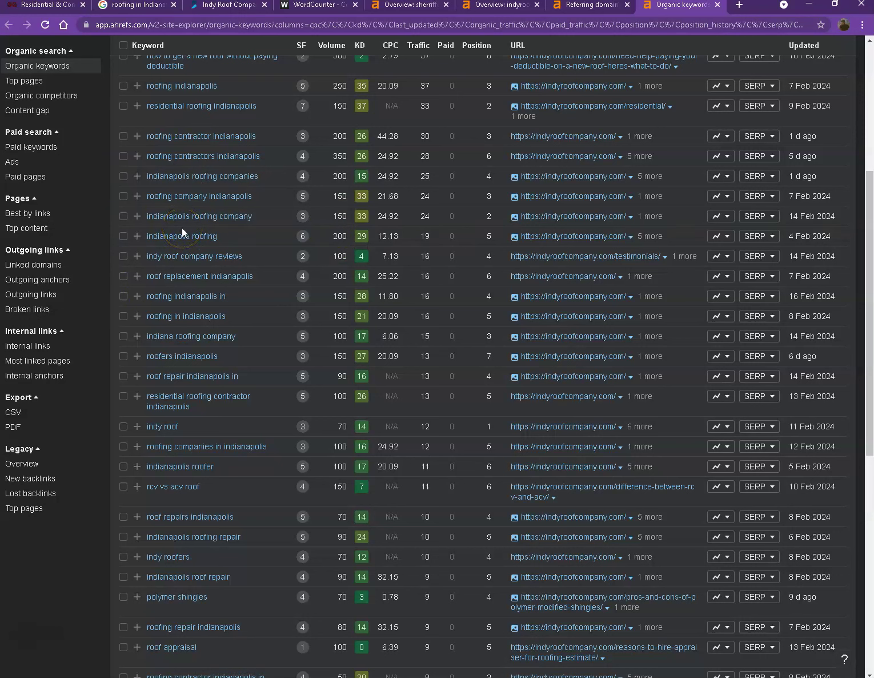
- Close the referring domains and organic keywords reports and return to the Sherriff Goslin home page
click(628, 4)
click(628, 6)
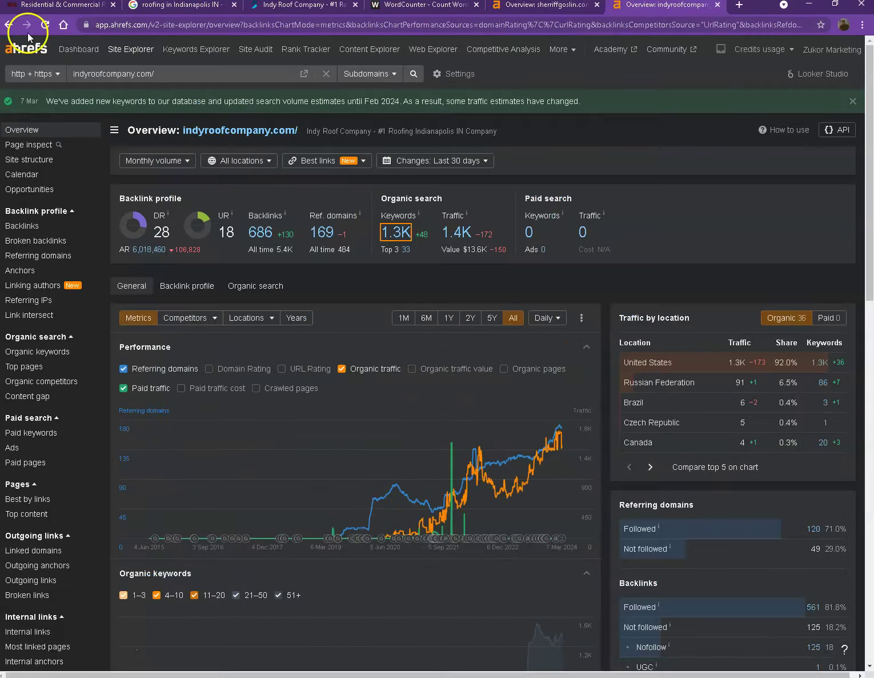
click(58, 7)
- Check the default file names of the storm damage photo and the shingled shed photo without saving either image
right_click(147, 232)
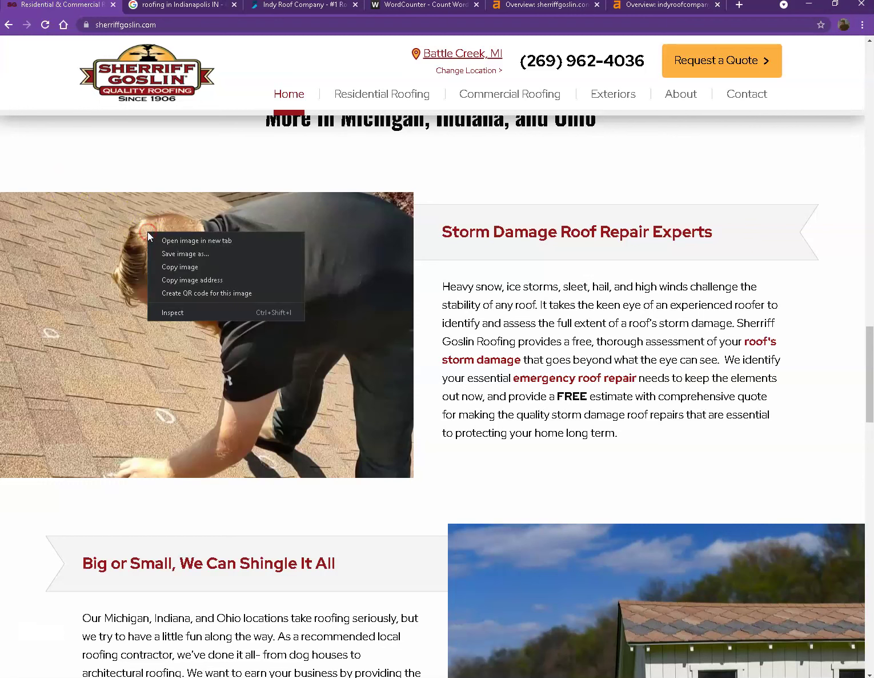
click(203, 254)
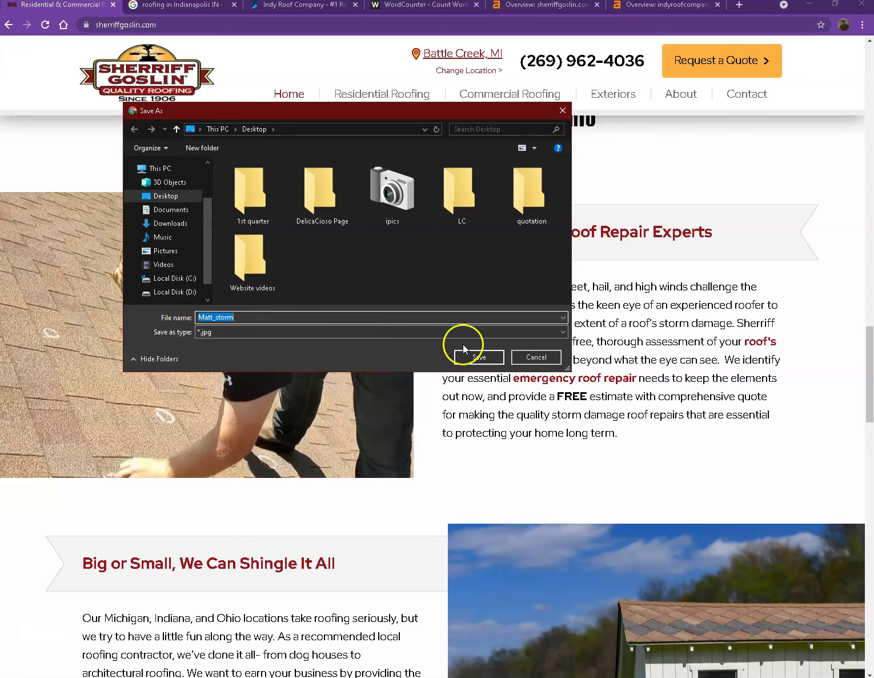
click(538, 357)
scroll(457, 423, down, 5)
right_click(569, 320)
click(597, 345)
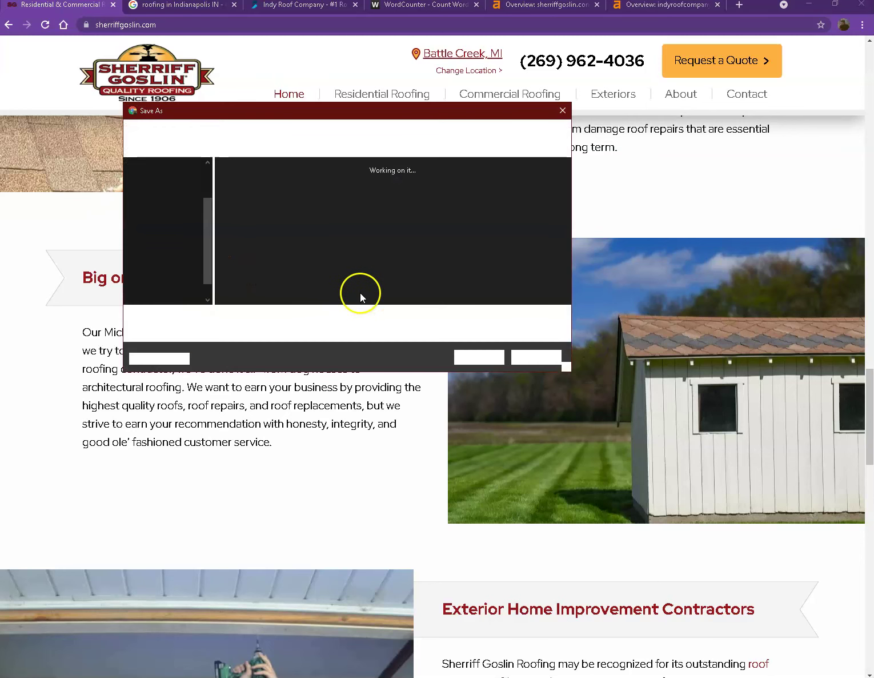
click(535, 357)
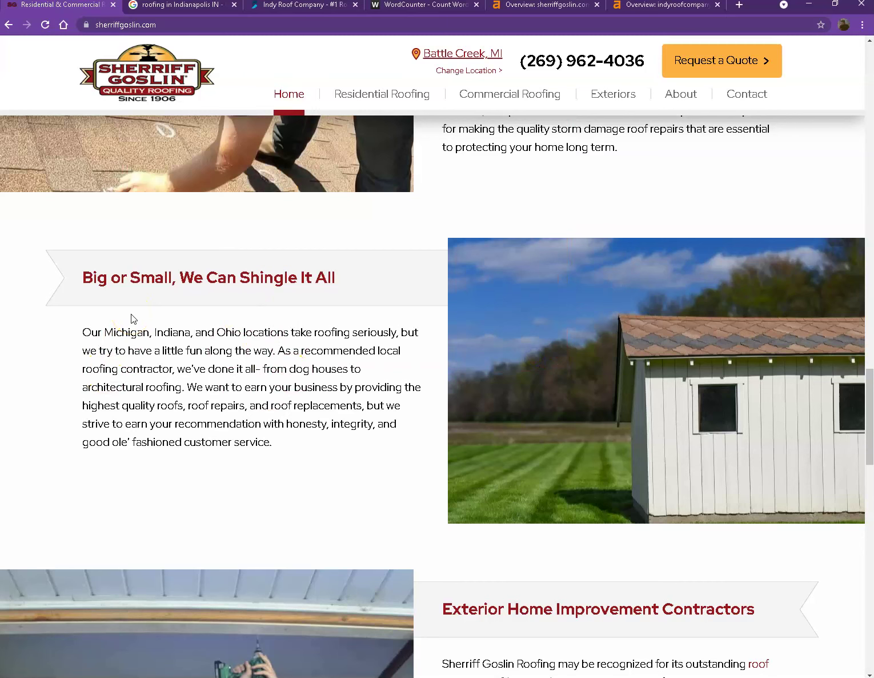
- Review the Sherriff Goslin home page sections from the exterior home improvement content back up to the company introduction
scroll(137, 343, down, 2)
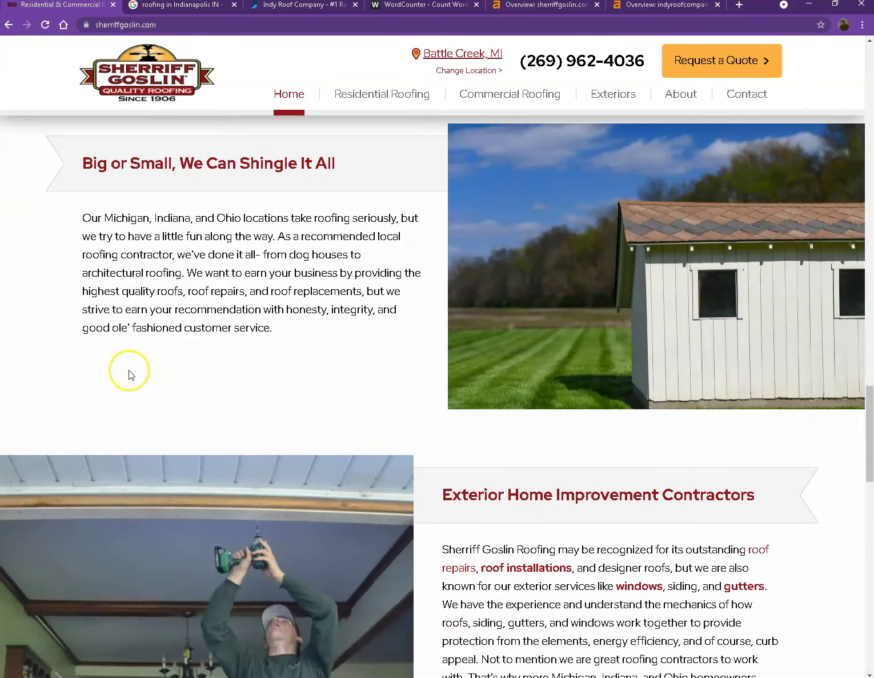
scroll(129, 375, down, 4)
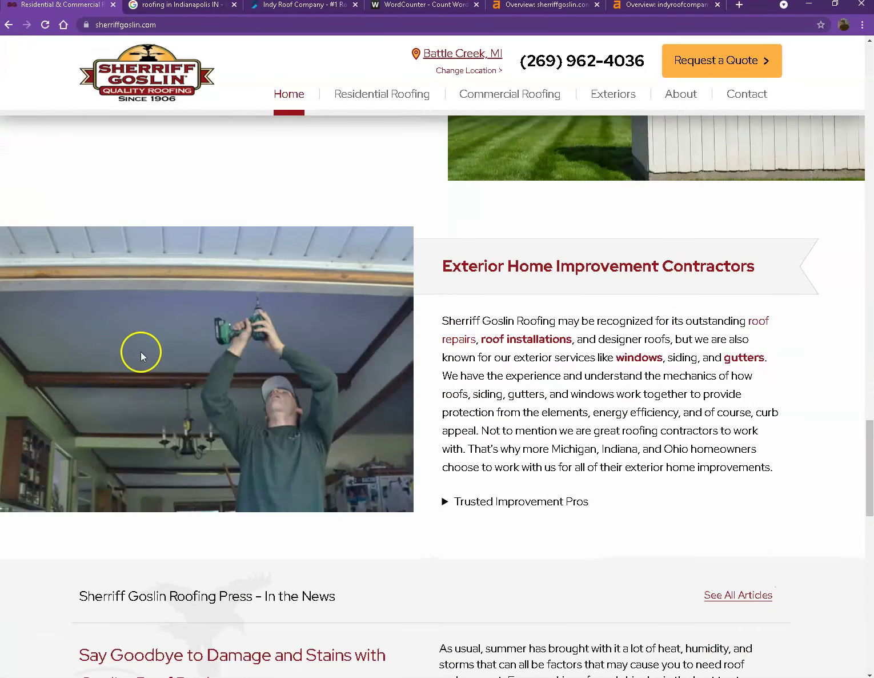
scroll(377, 357, up, 15)
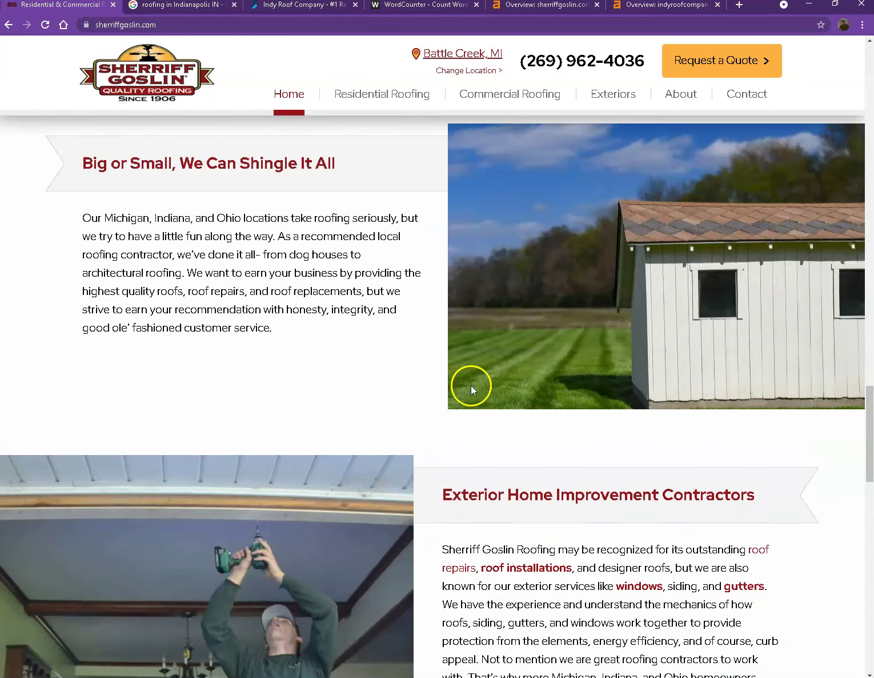
scroll(371, 362, up, 3)
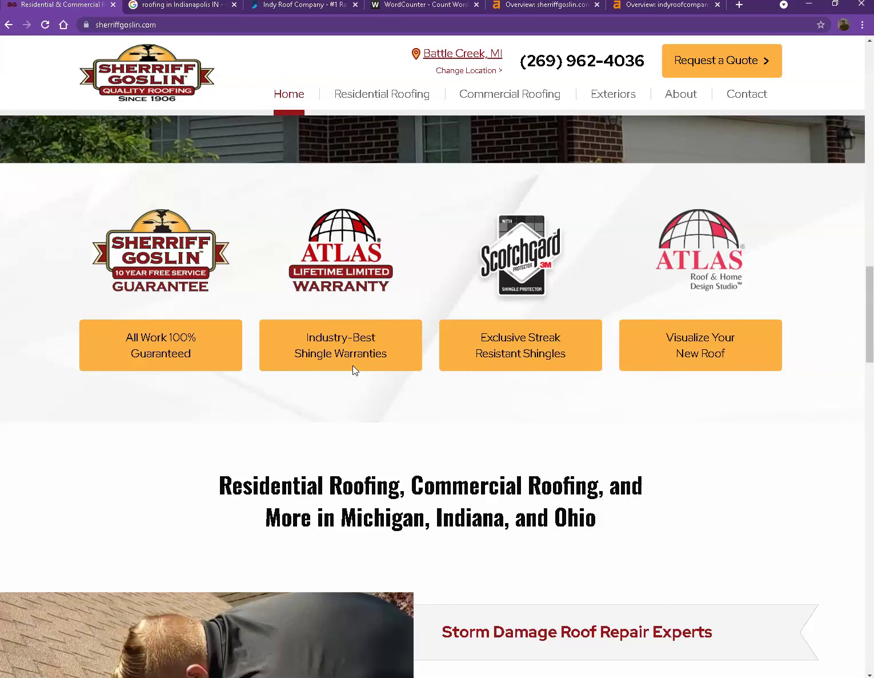
scroll(184, 365, up, 7)
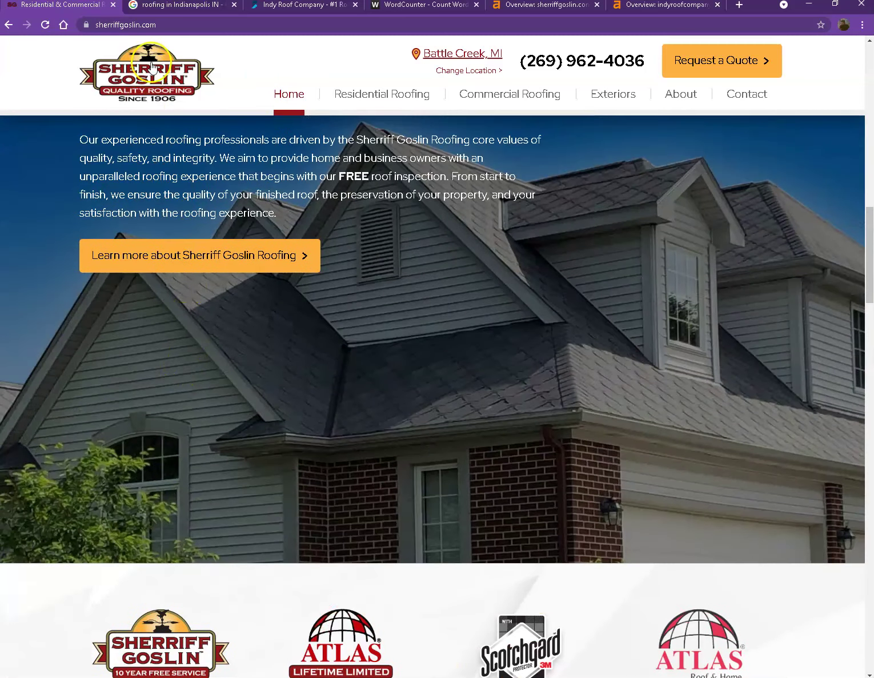
- Review the Google organic results and business listings for "roofing in Indianapolis IN" and return to the Sherriff Goslin home page
click(166, 5)
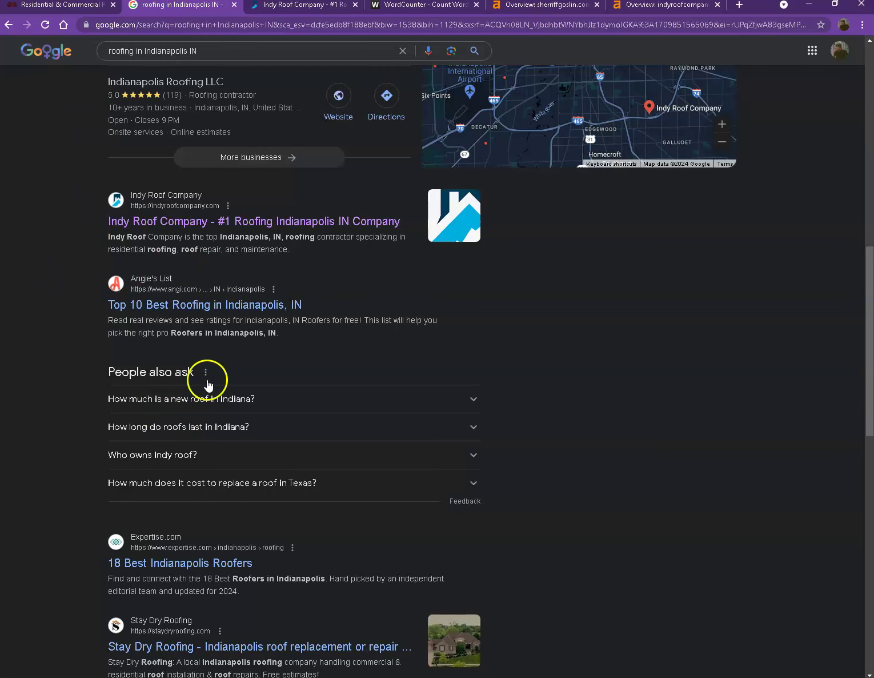
scroll(123, 445, down, 4)
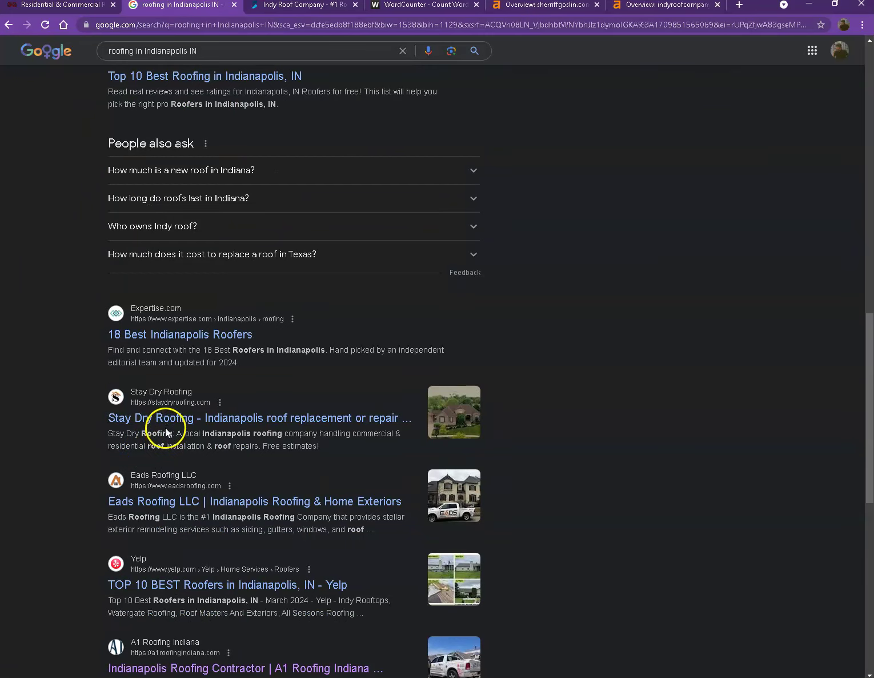
scroll(94, 413, up, 1)
scroll(94, 413, up, 9)
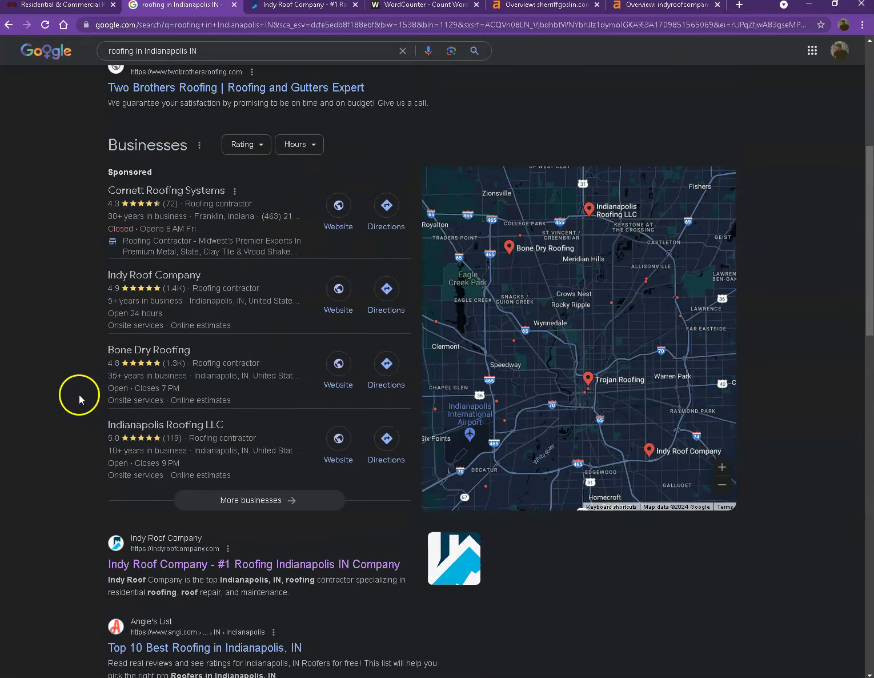
click(73, 9)
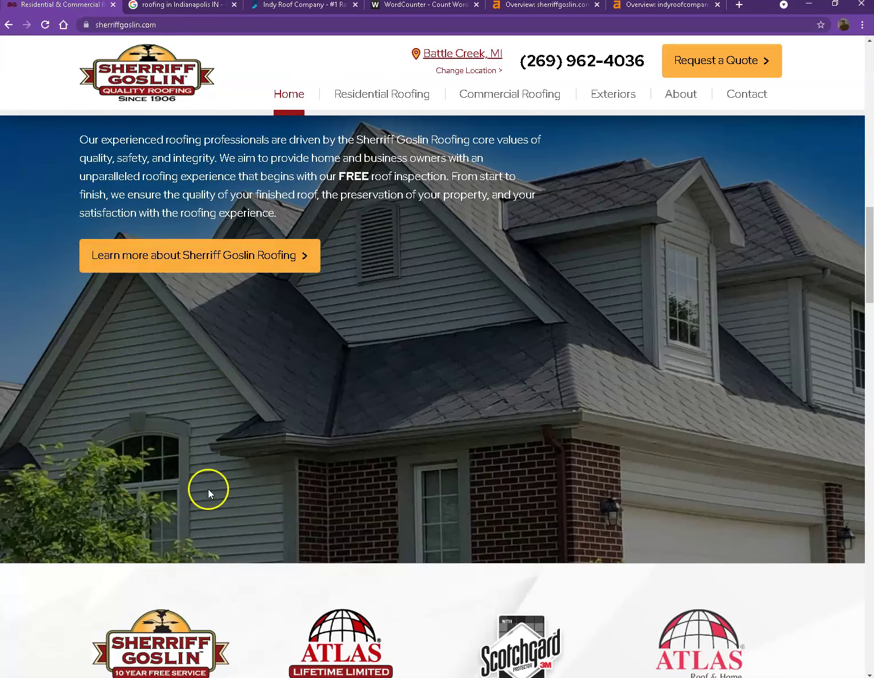